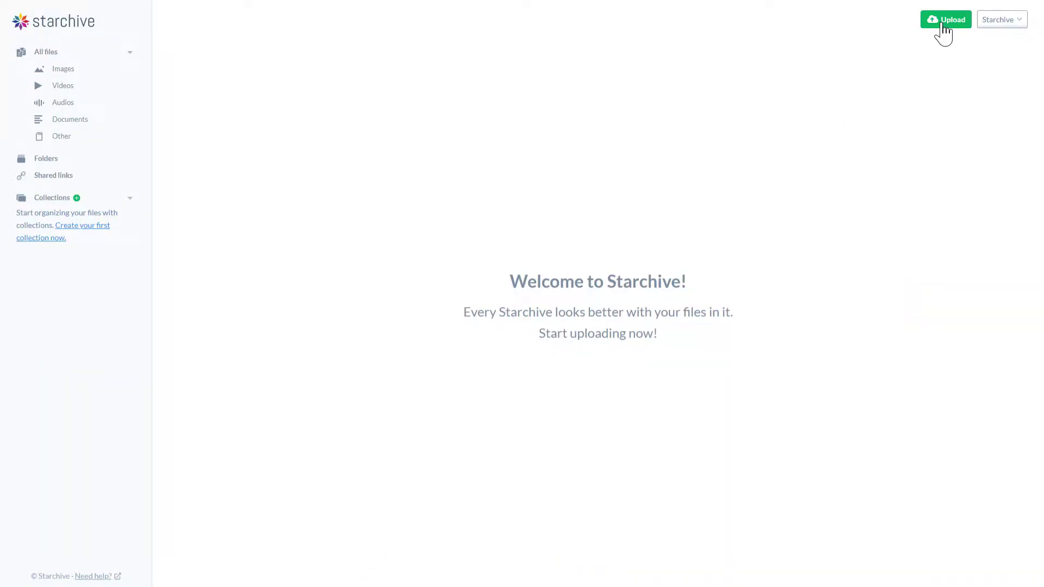
Open the Upload to Starchive panel offering computer, Dropbox and Google Drive sources
left_click(943, 25)
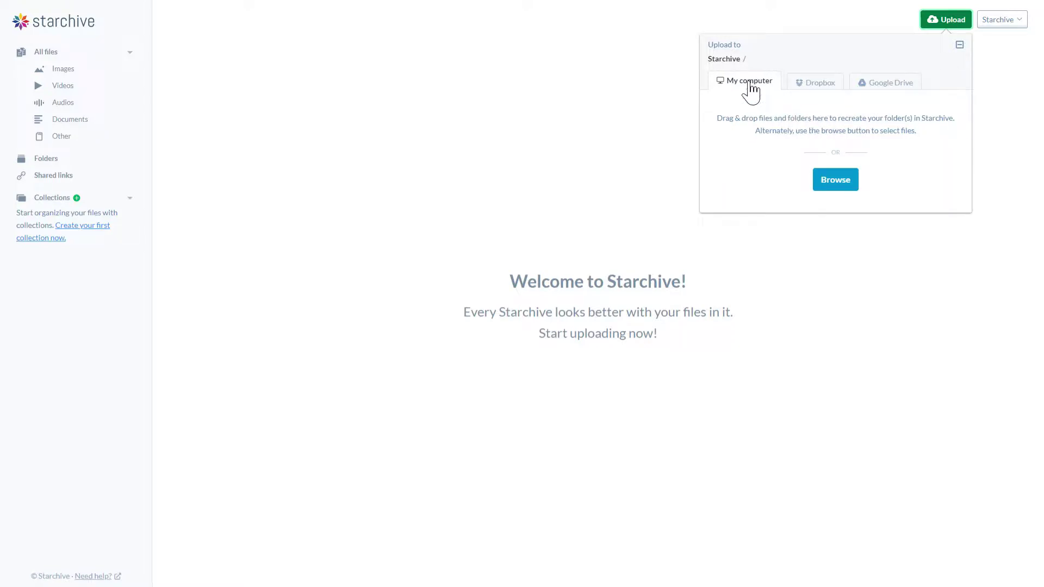
Upload every file in the test folder, 72 images and videos totalling 406.58MB
left_click(828, 189)
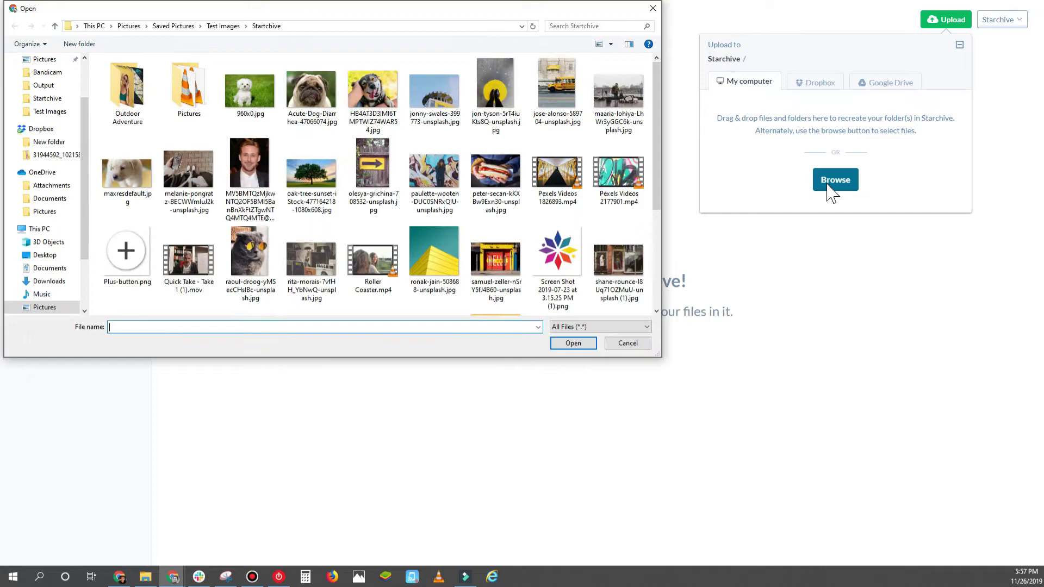
key("ctrl+a")
left_click_drag(462, 216, 809, 168)
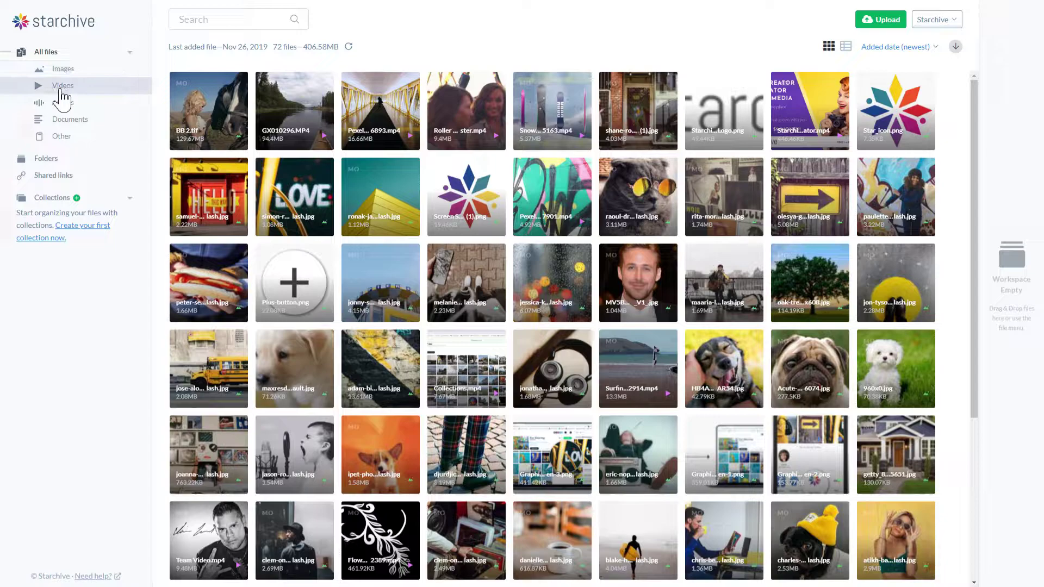
left_click(49, 166)
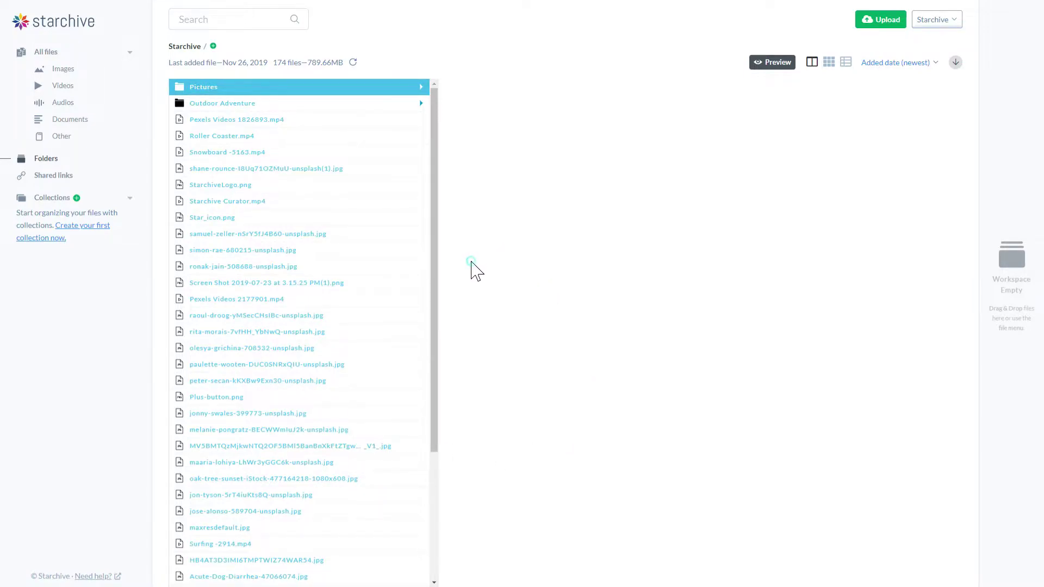
left_click(358, 89)
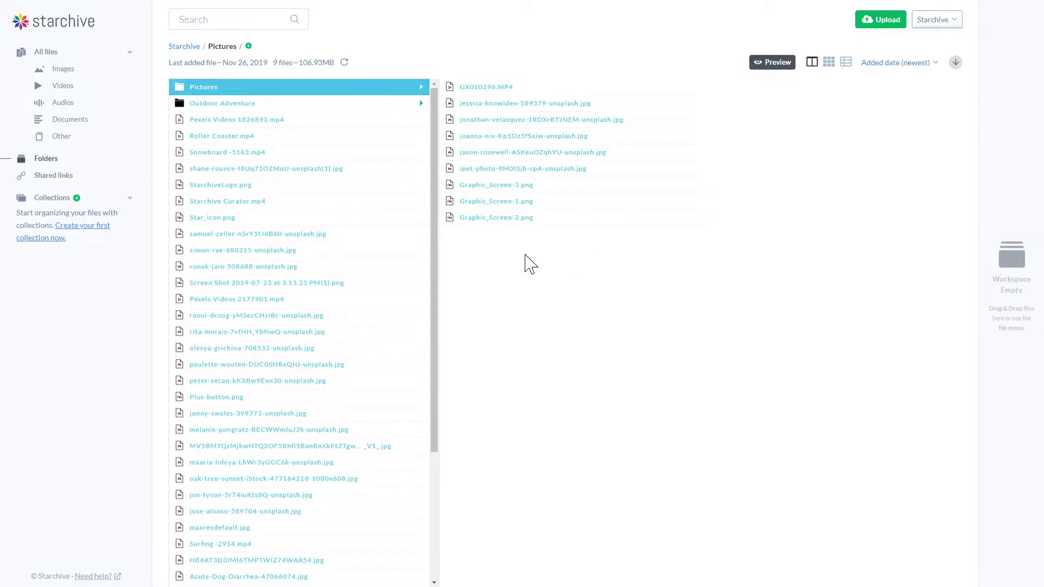
left_click(320, 106)
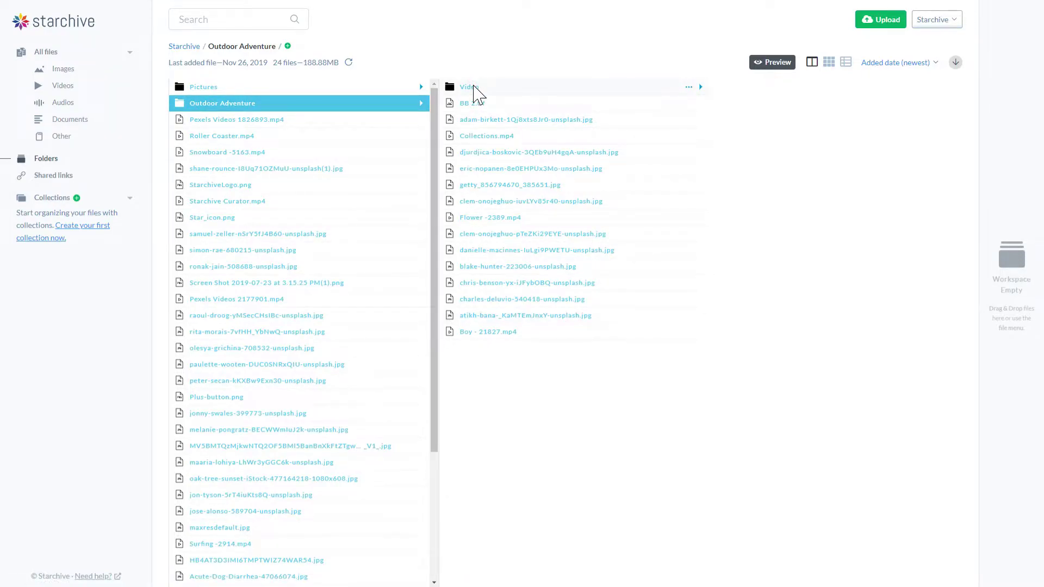
left_click(477, 93)
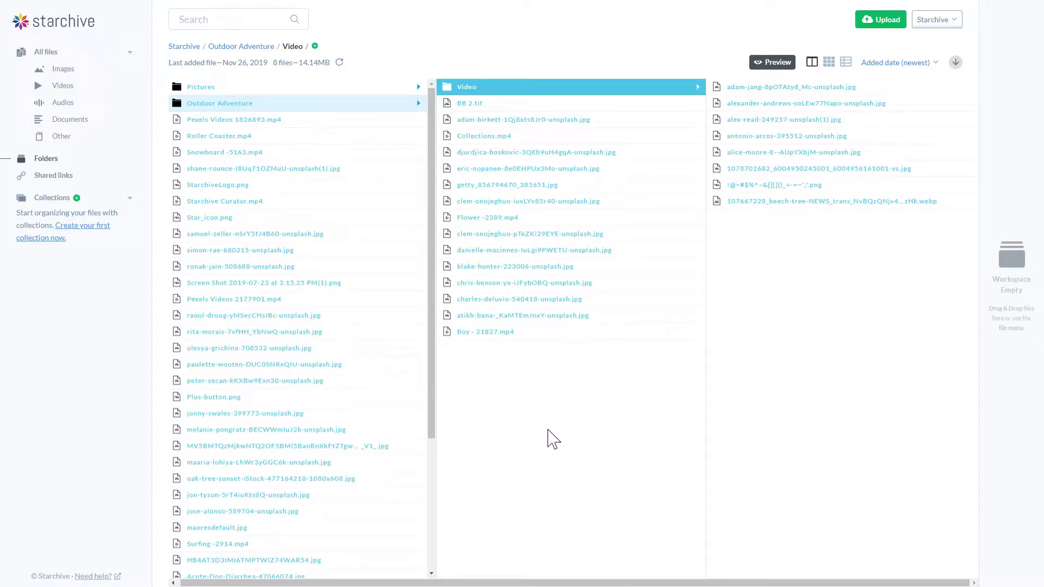
left_click(829, 62)
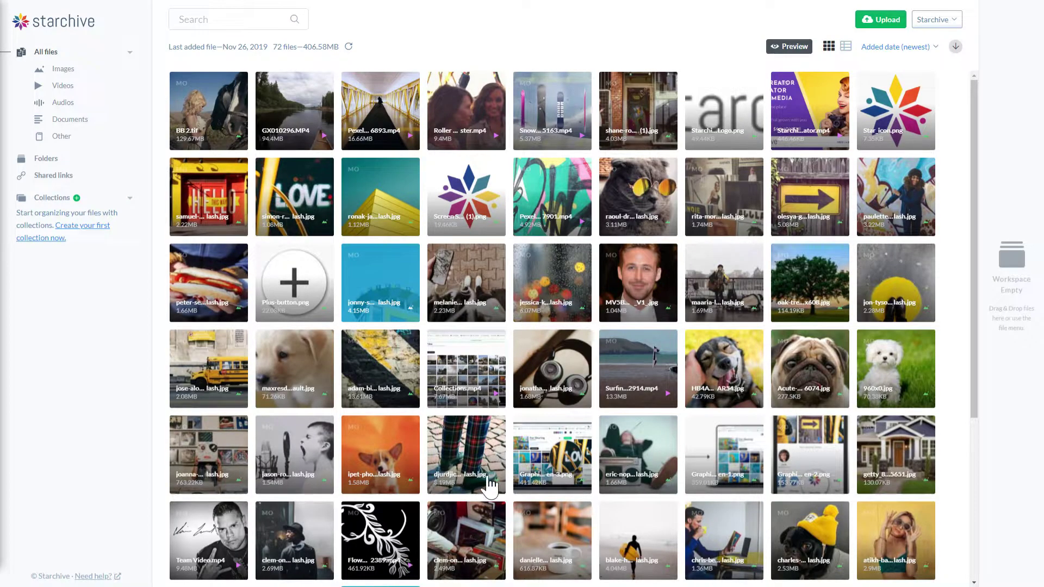
Select the cat-in-sunglasses image, then reach the Members settings page from the account menu
left_click(659, 241)
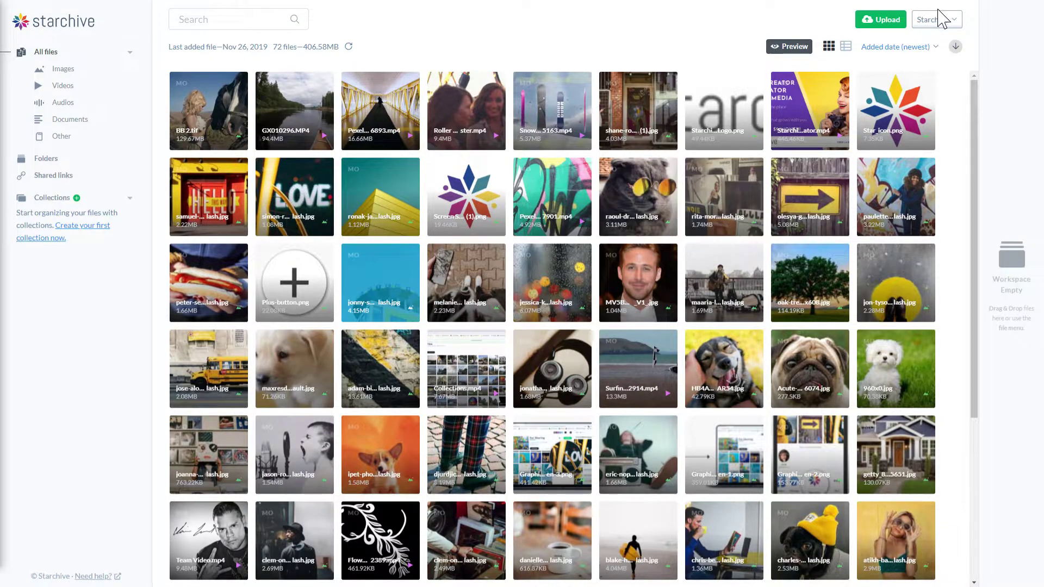
left_click(945, 31)
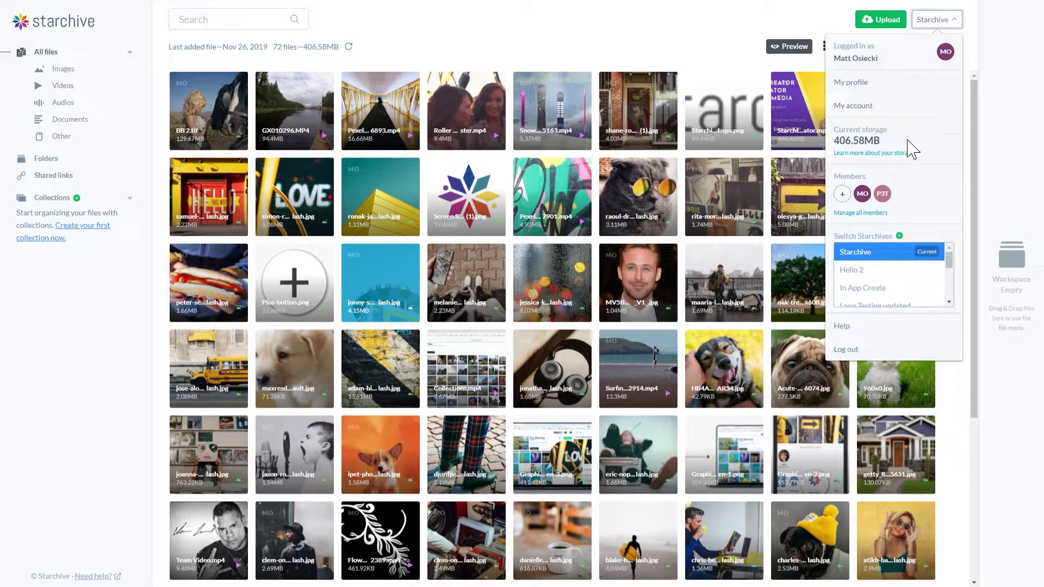
left_click(842, 195)
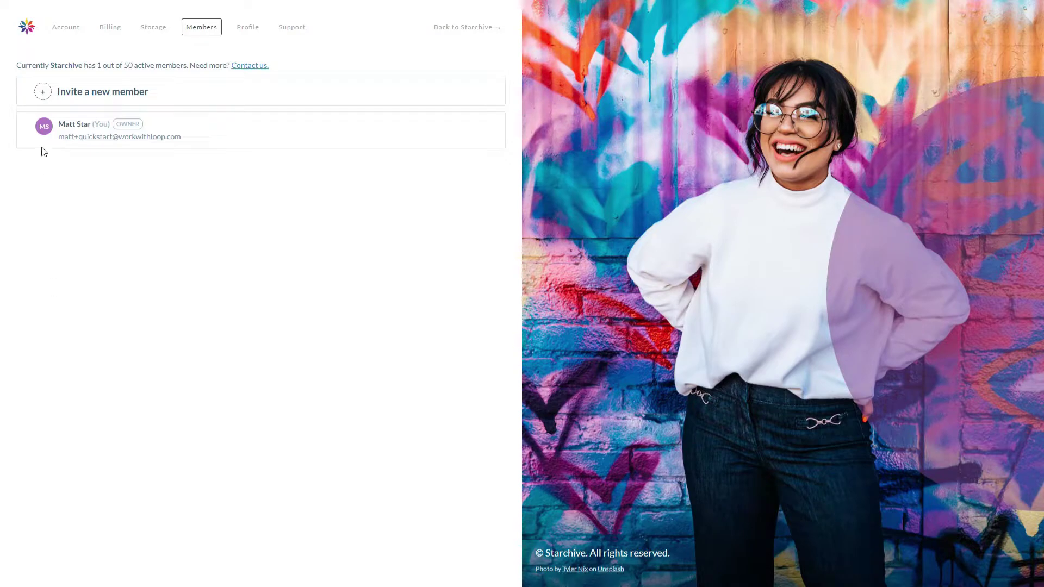
Invite a new member as Admin, entering the invitee's e-mail, first name and last name
left_click(107, 97)
key("Tab")
key("Tab")
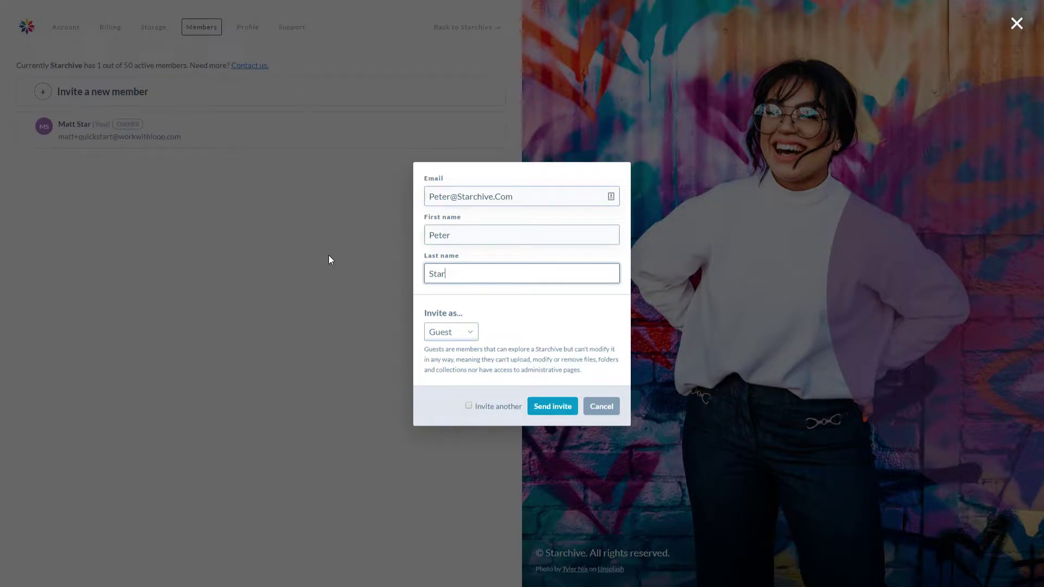
left_click(470, 336)
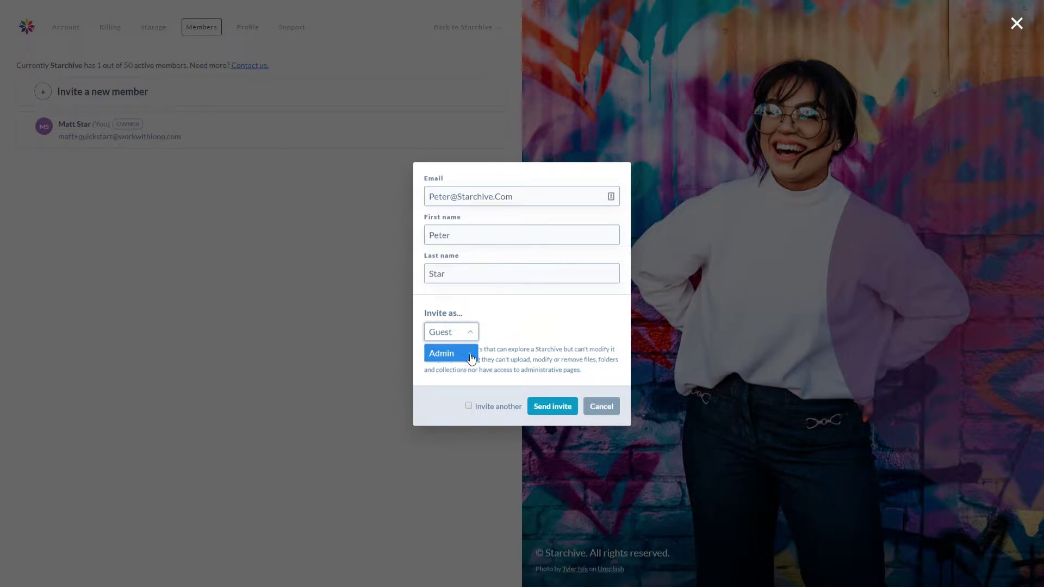
left_click(471, 358)
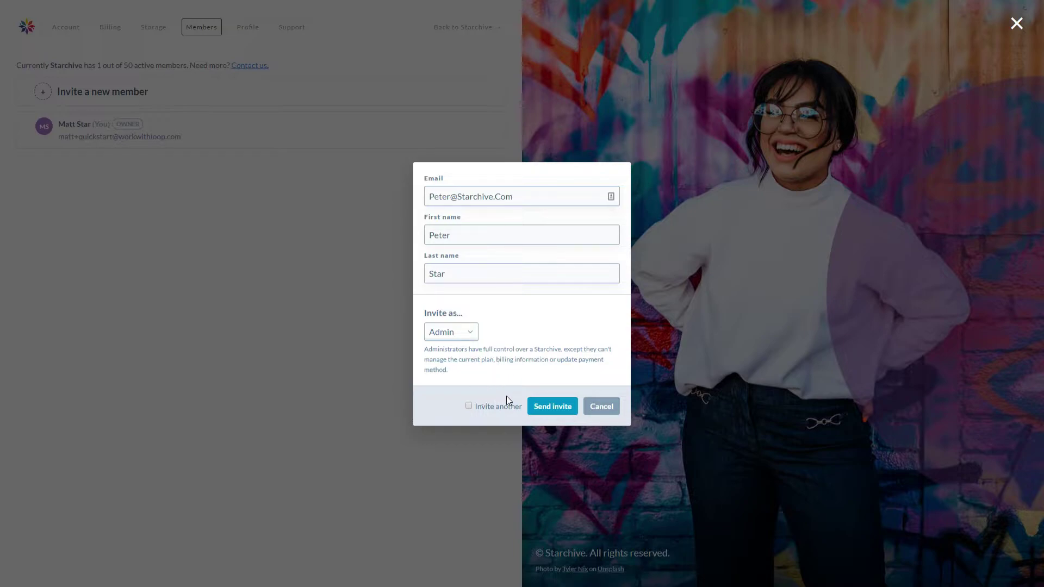
left_click(545, 412)
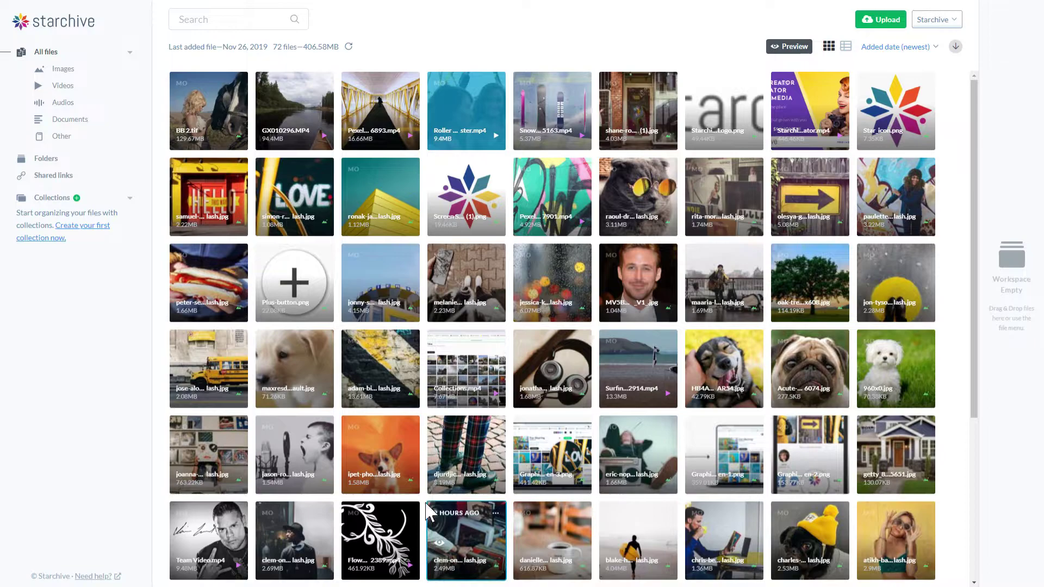
Review the corgi photo's details and auto tags, then start a library search for Dog
left_click(394, 459)
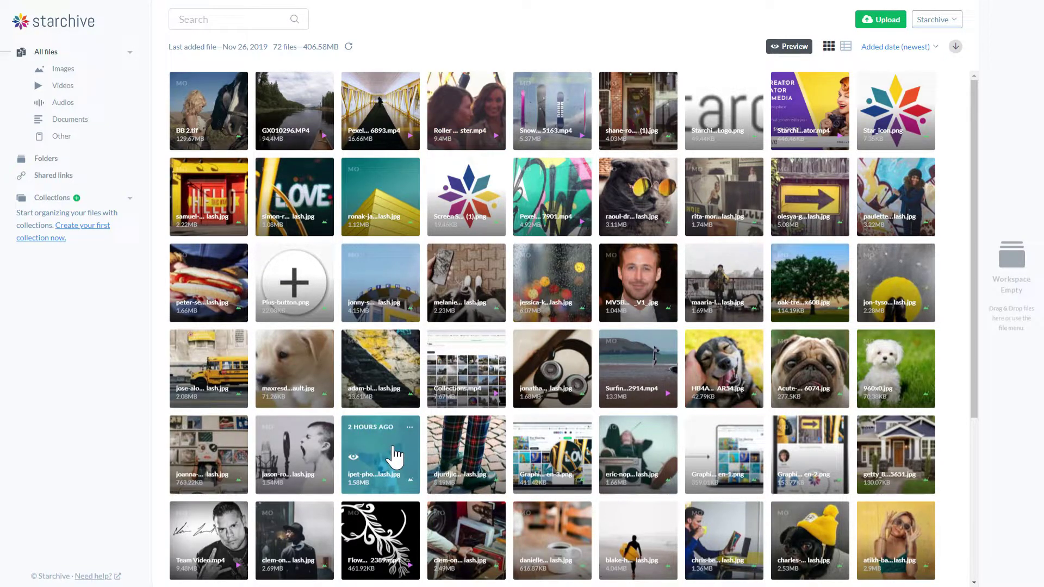
left_click(790, 49)
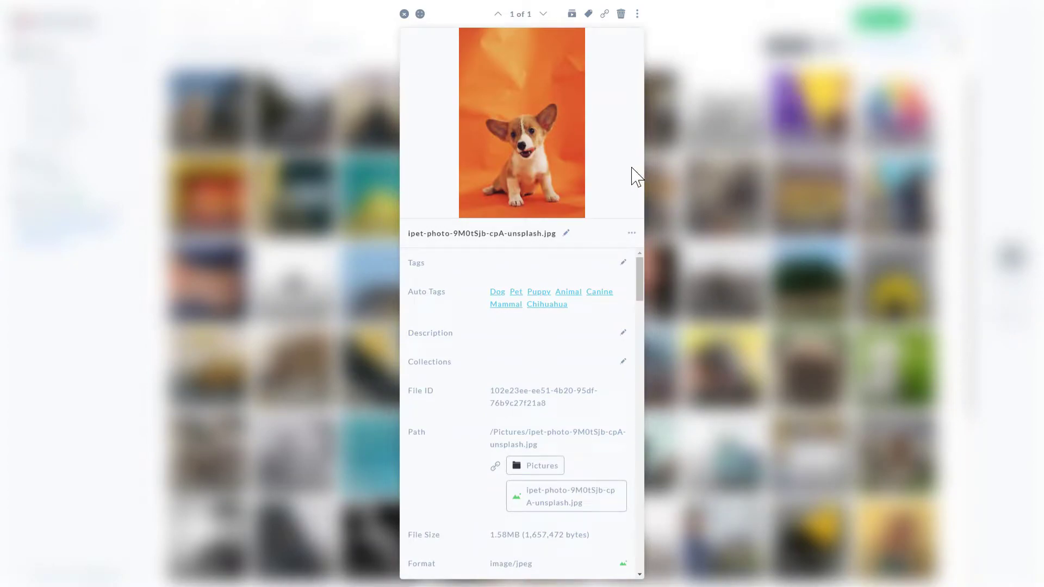
scroll(486, 332, "down", 5)
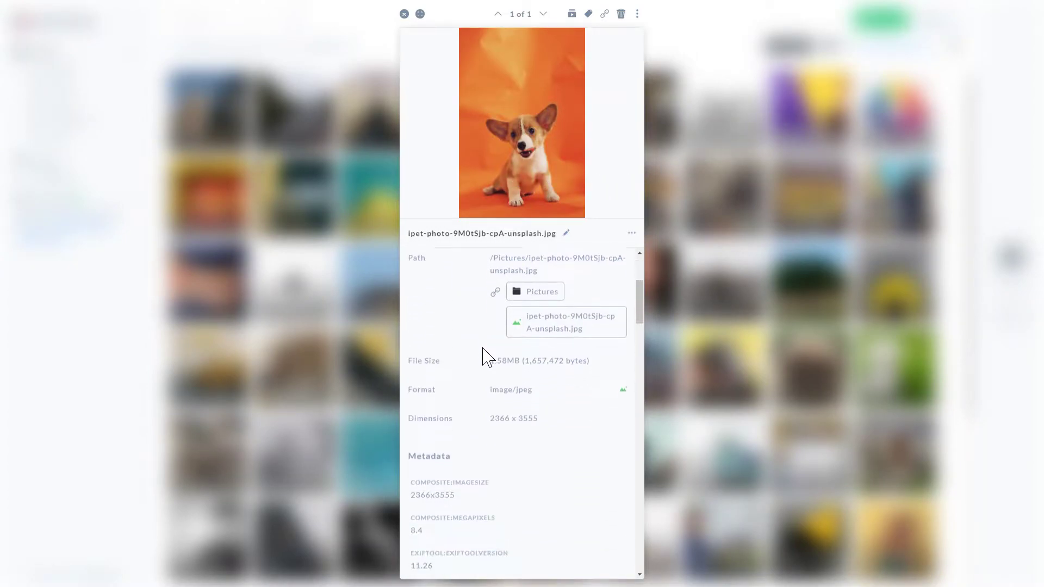
scroll(485, 361, "up", 5)
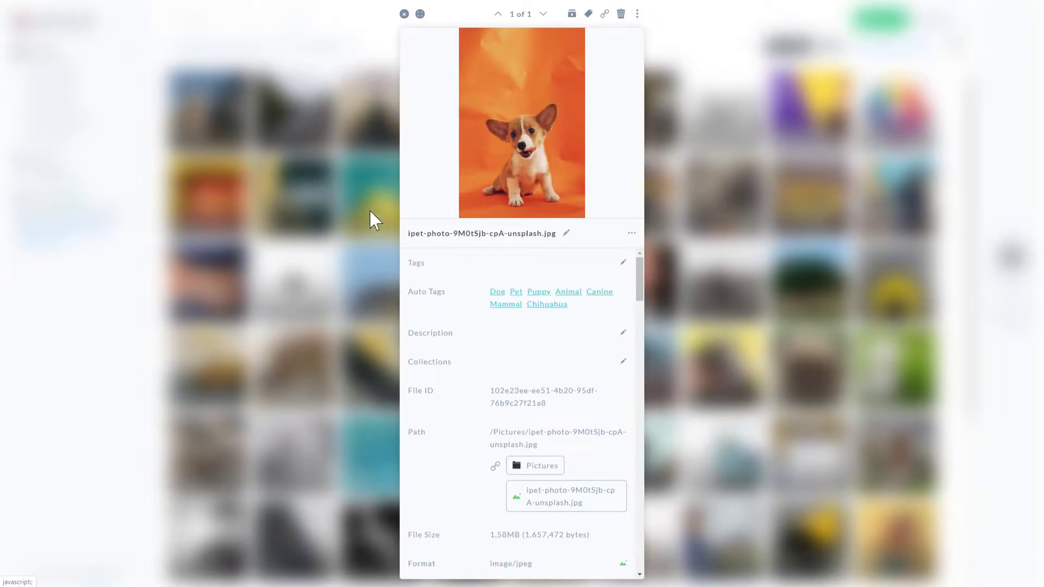
left_click(282, 48)
left_click(247, 18)
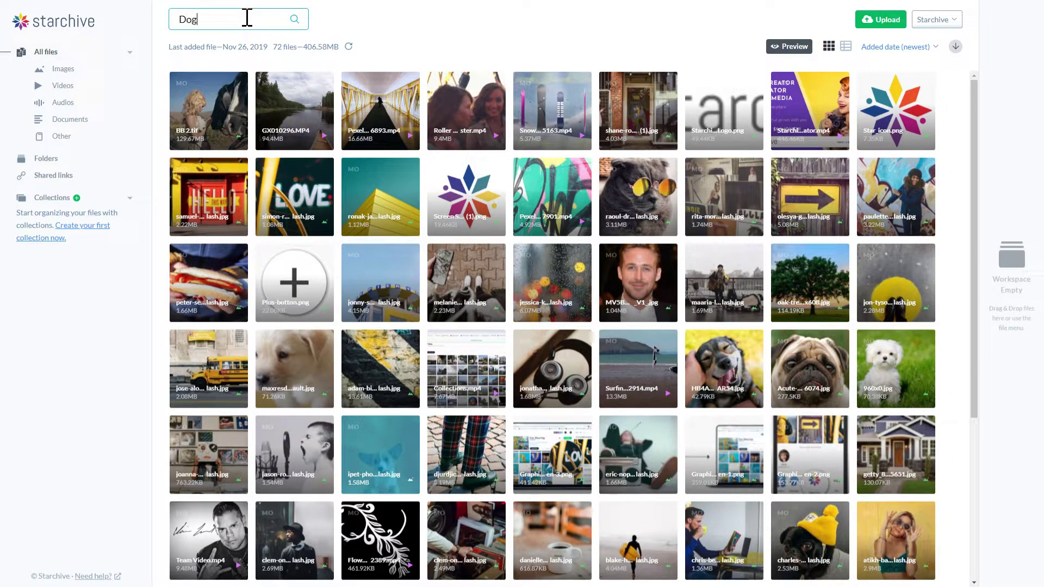
Search for Dog and add the pug and two other dog photos to the workspace
key("Return")
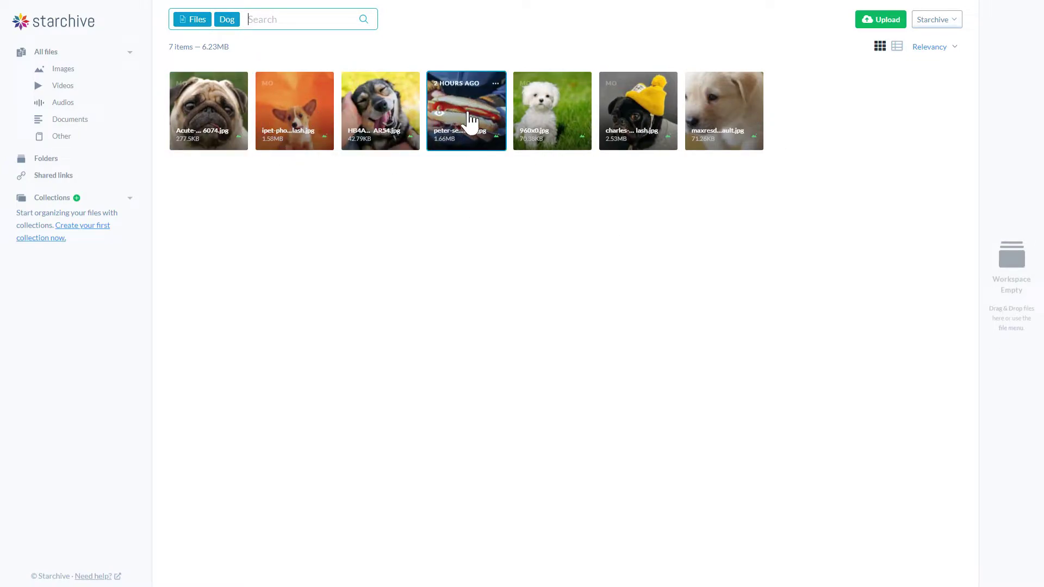
left_click(220, 116)
left_click(383, 116, "shift")
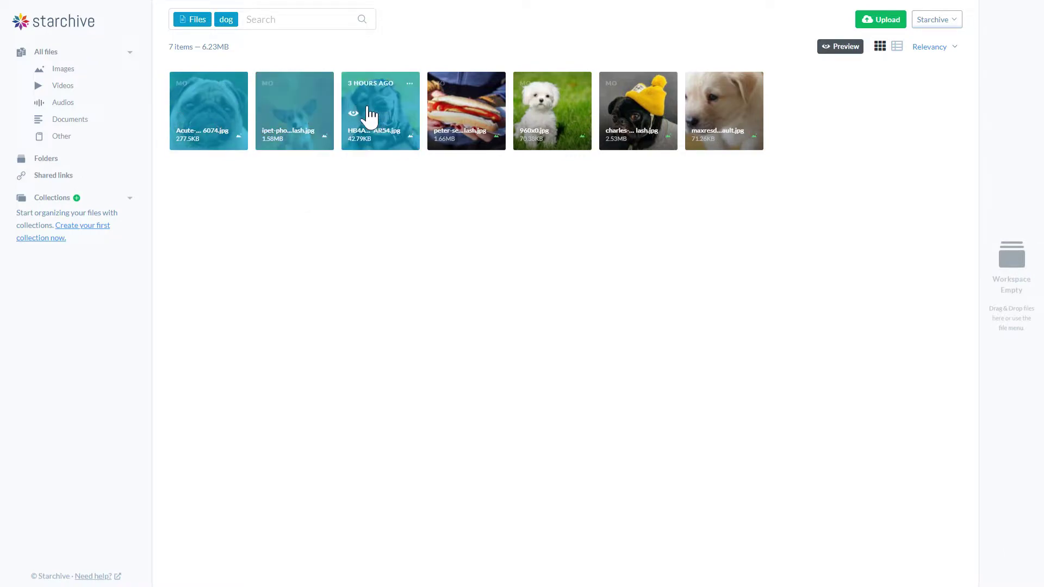
left_click_drag(303, 133, 1018, 366)
Add three more dog photos, including the white puppy, to the workspace and clear the dog filter
left_click(564, 112)
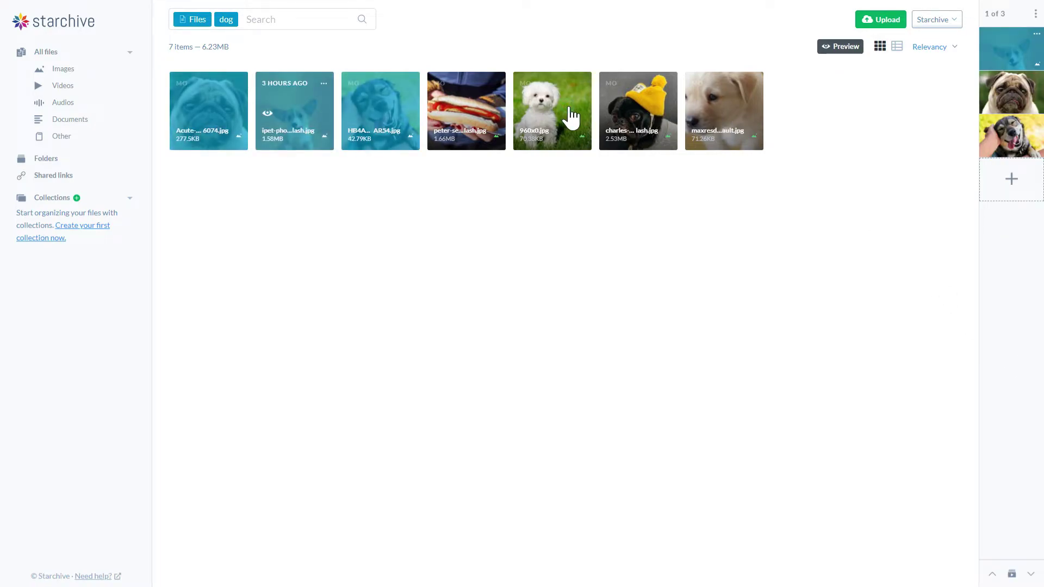
left_click(731, 125, "shift")
right_click(731, 125)
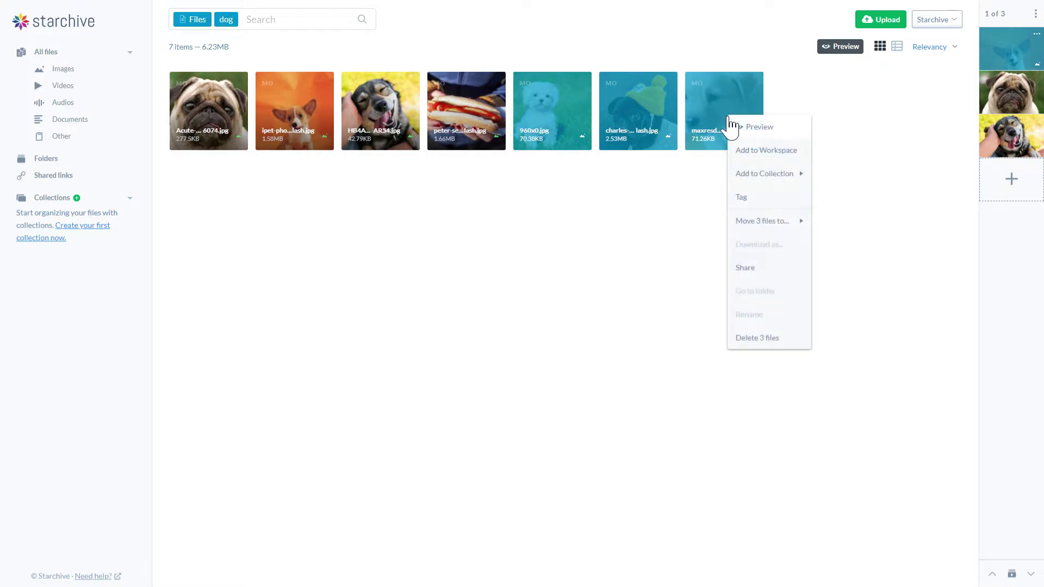
left_click(750, 150)
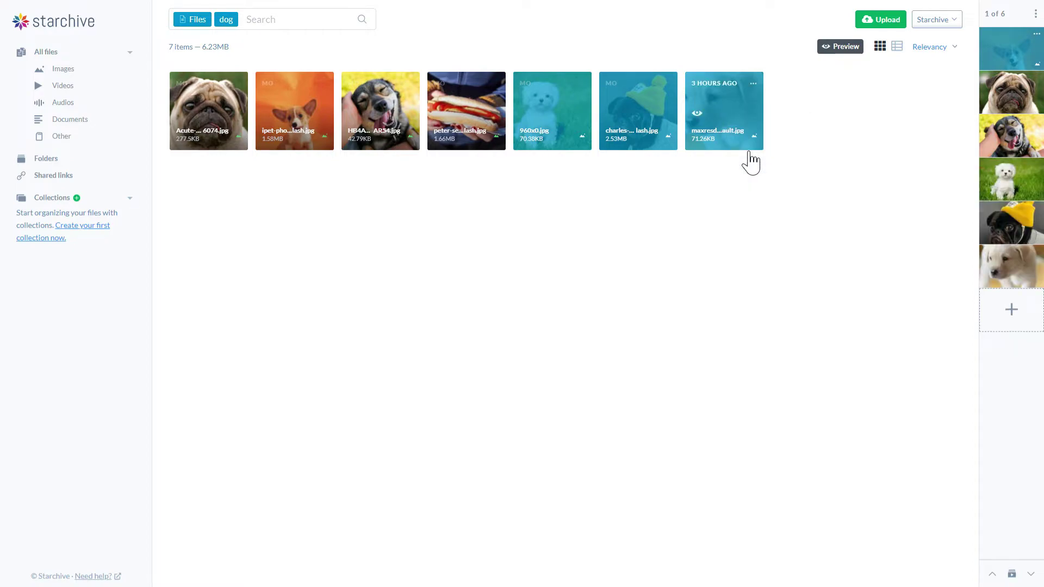
left_click(224, 19)
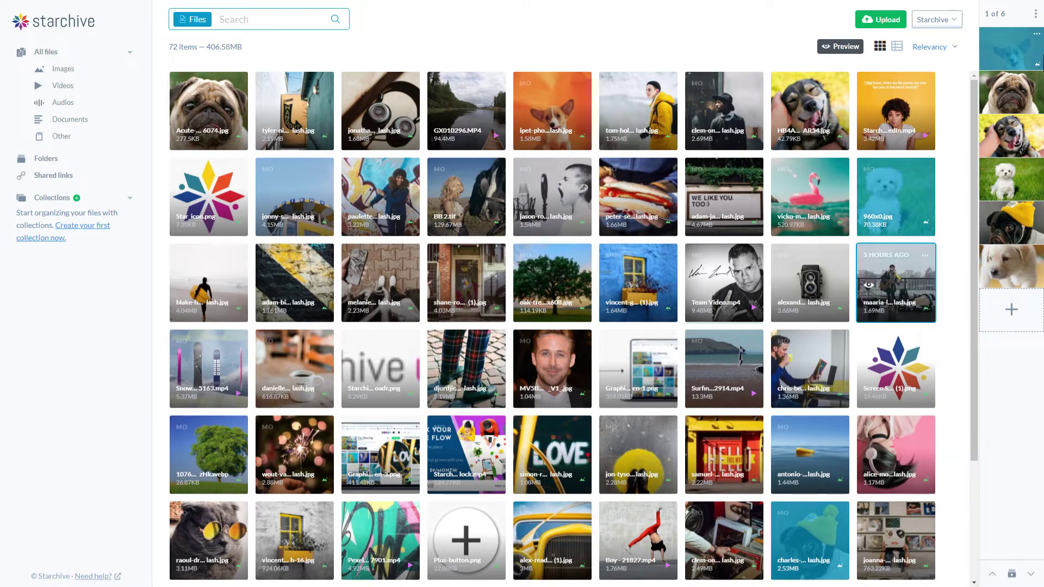
left_click(1036, 14)
Open the six workspace photos in Expanded Preview and step to the third, the husky
left_click(1036, 14)
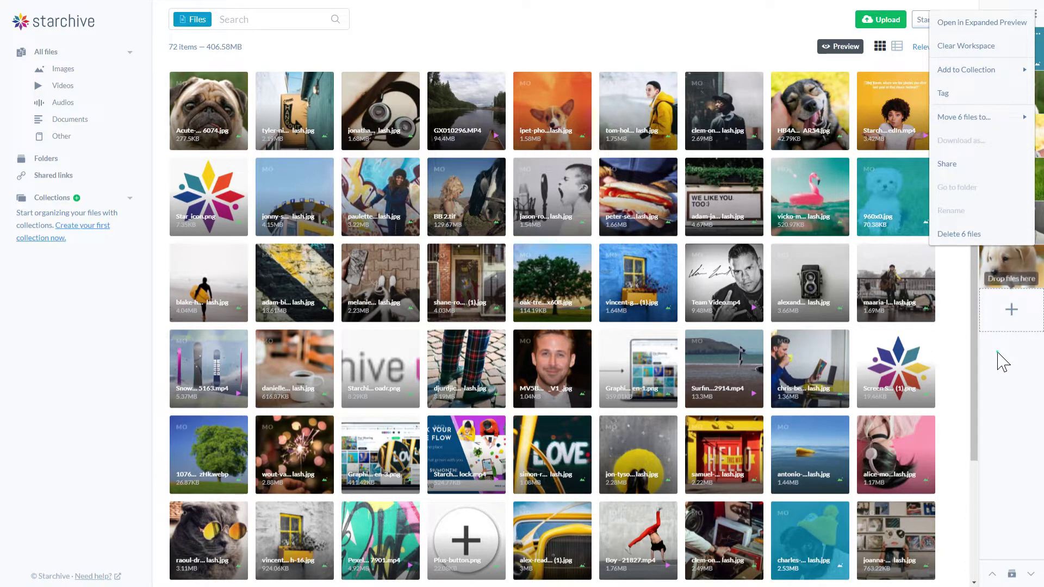
left_click(1009, 54)
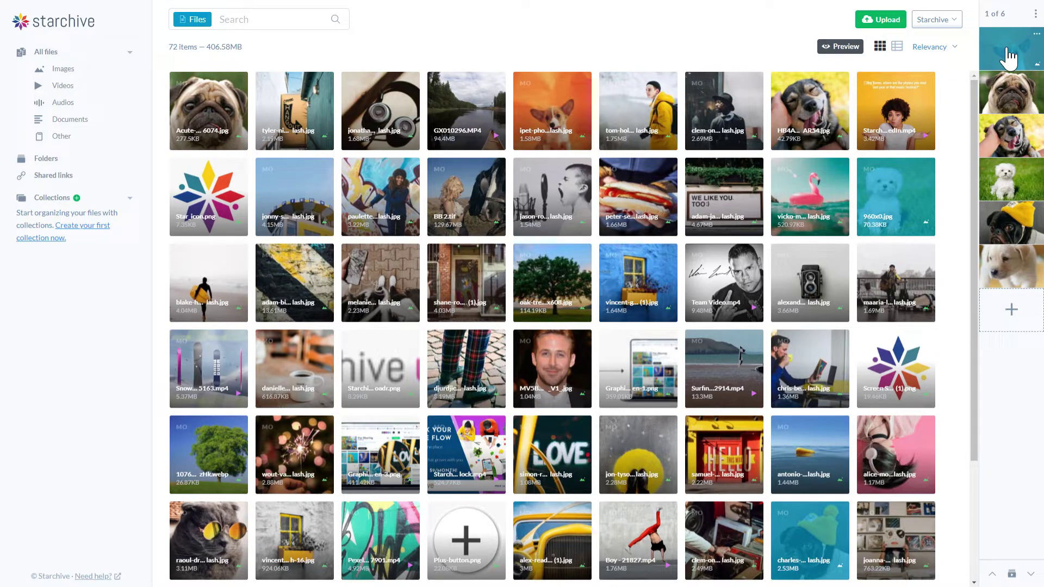
left_click(1009, 55)
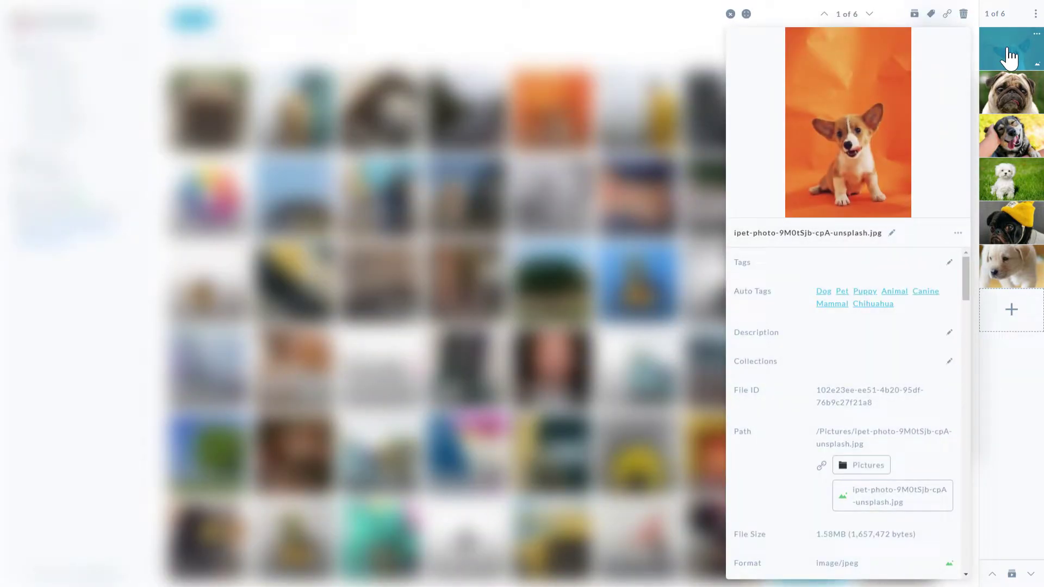
left_click(1036, 13)
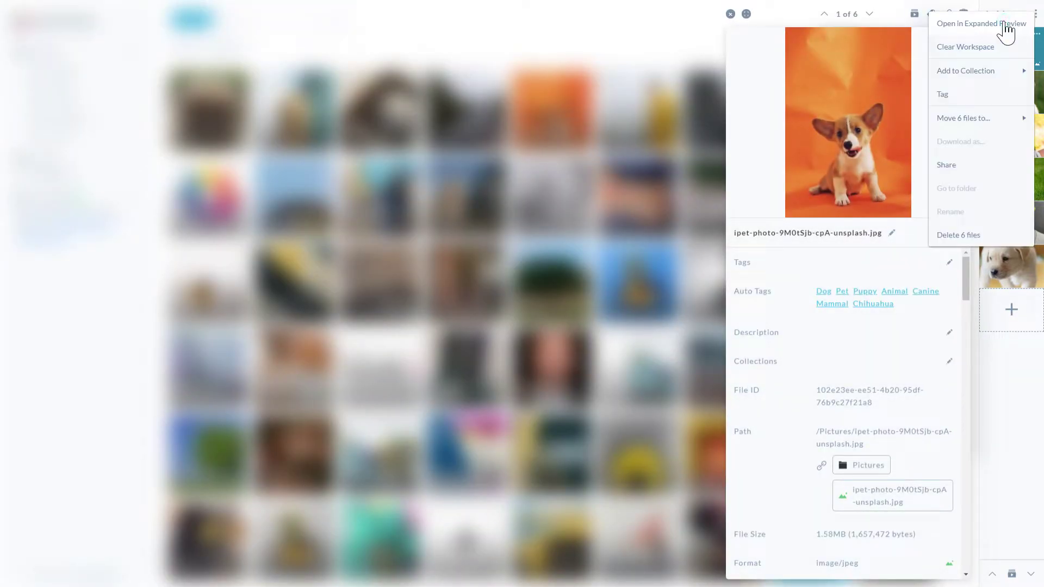
left_click(1007, 26)
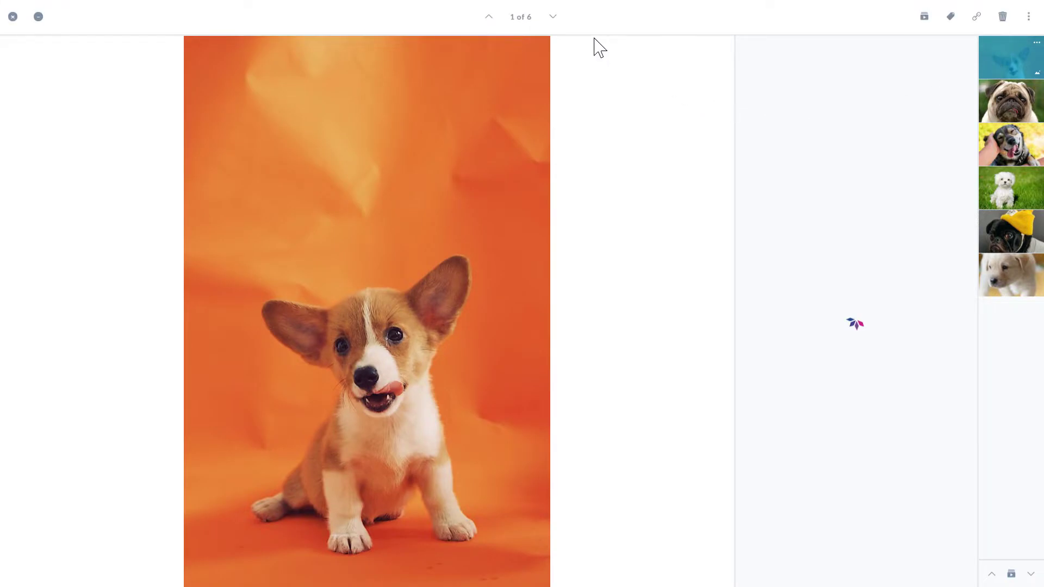
left_click(553, 16)
left_click(553, 17)
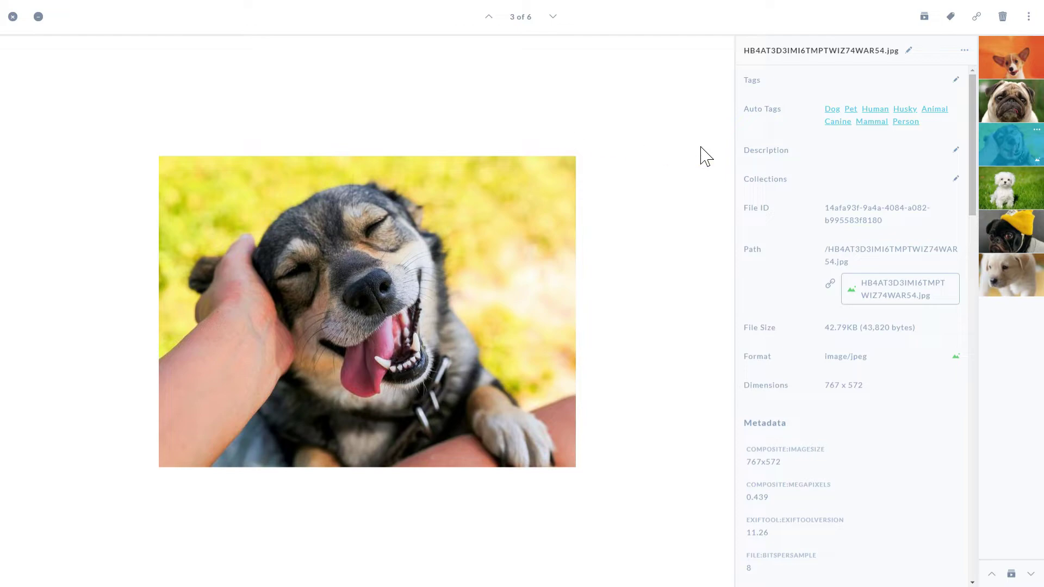
Tag all six workspace dog photos 'Puppies!' and close the expanded preview
left_click(1030, 22)
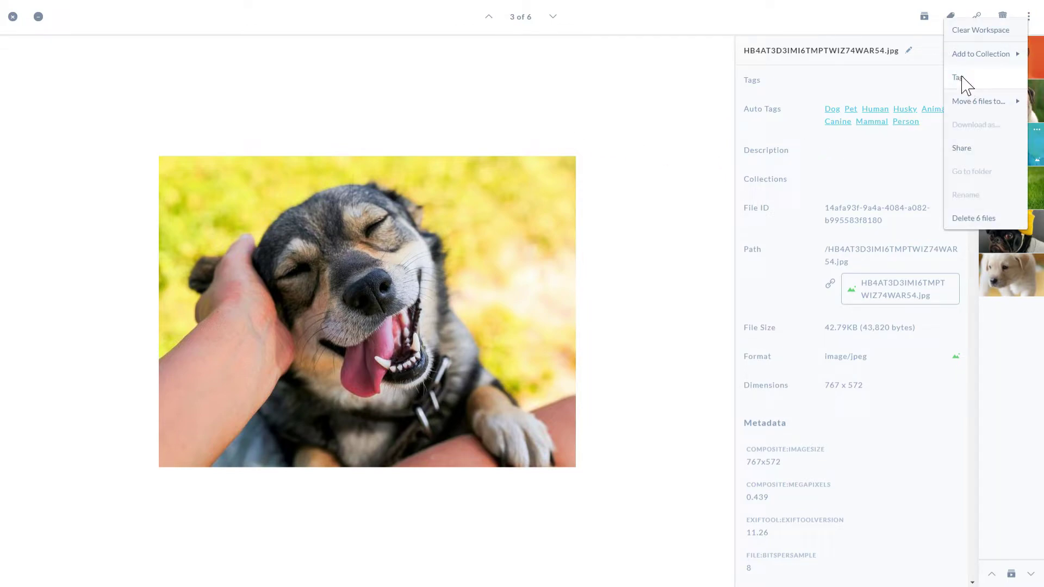
left_click(960, 77)
left_click(487, 298)
type("Puppies!")
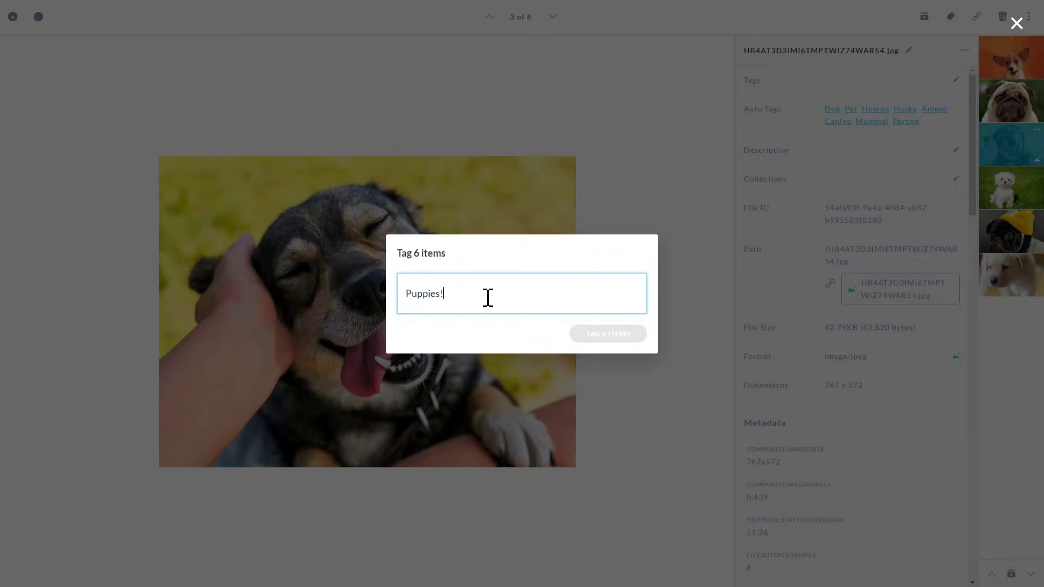
key("Return")
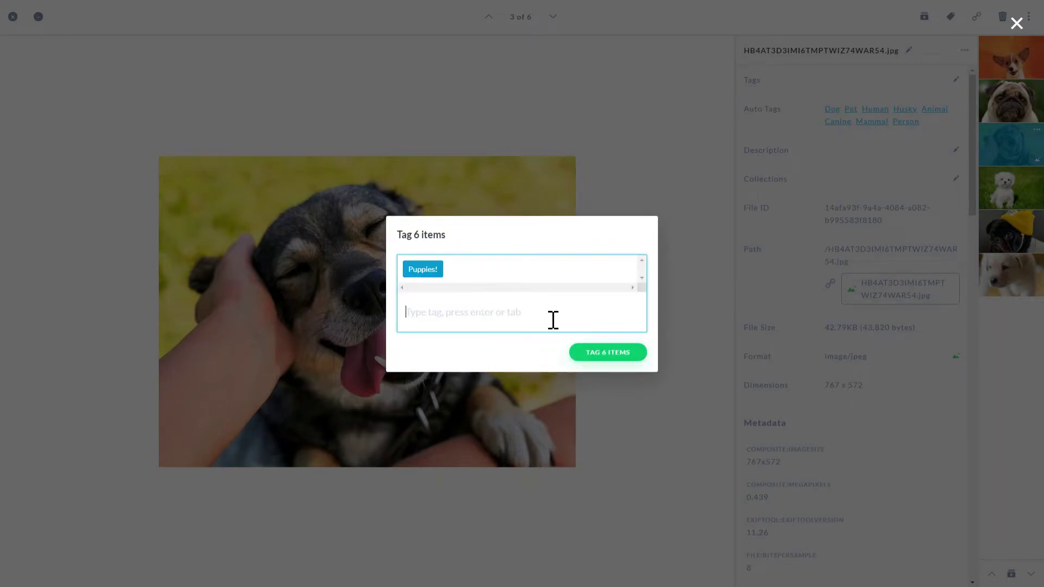
left_click(596, 362)
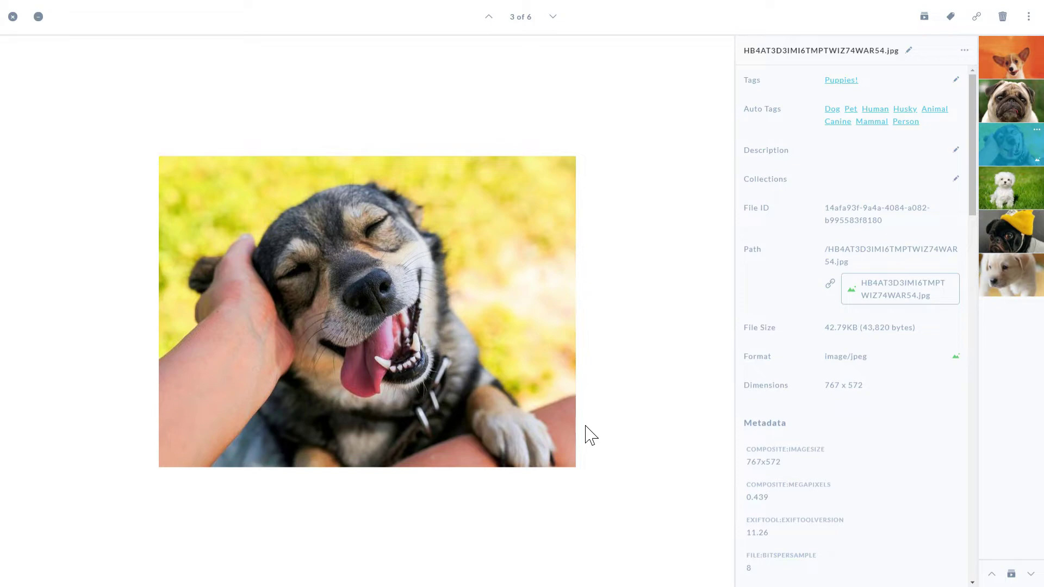
left_click(13, 16)
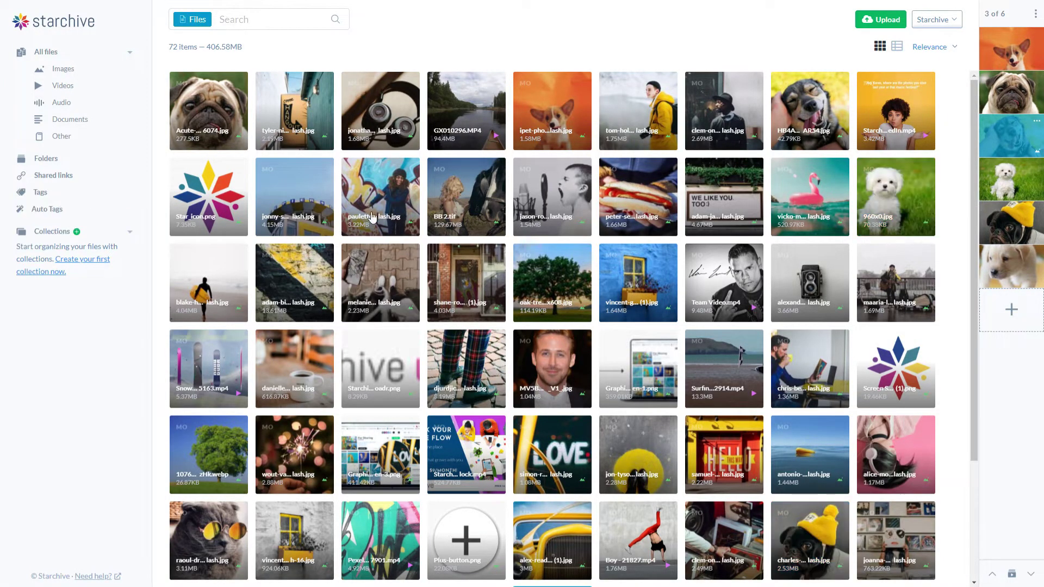
left_click(45, 198)
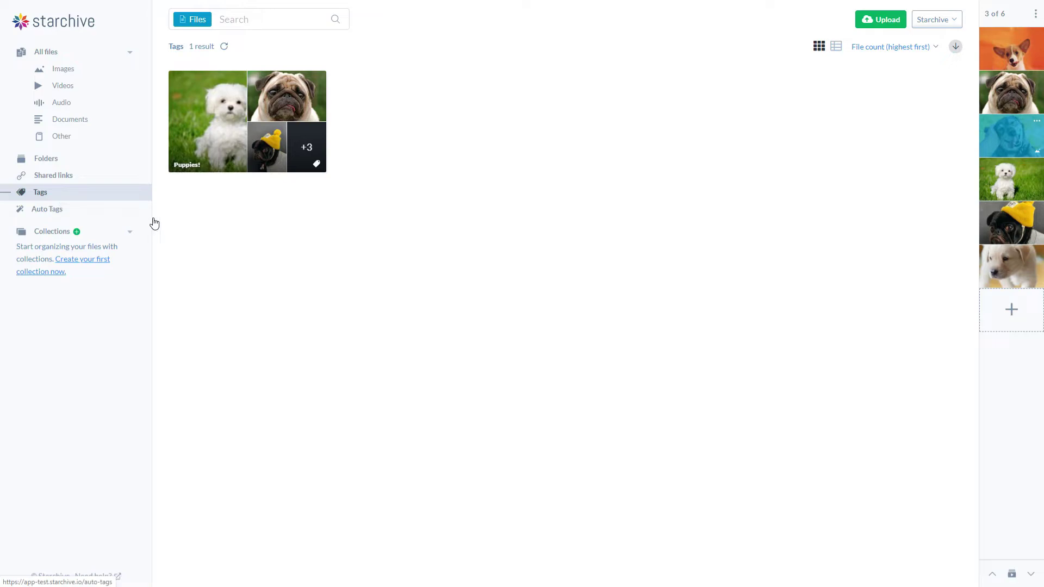
left_click(241, 110)
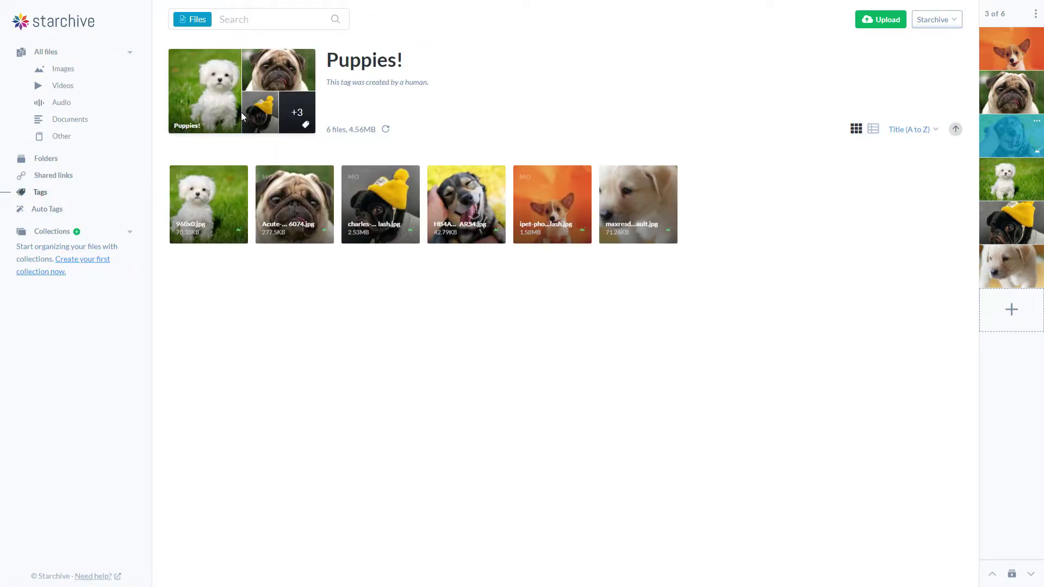
left_click(77, 209)
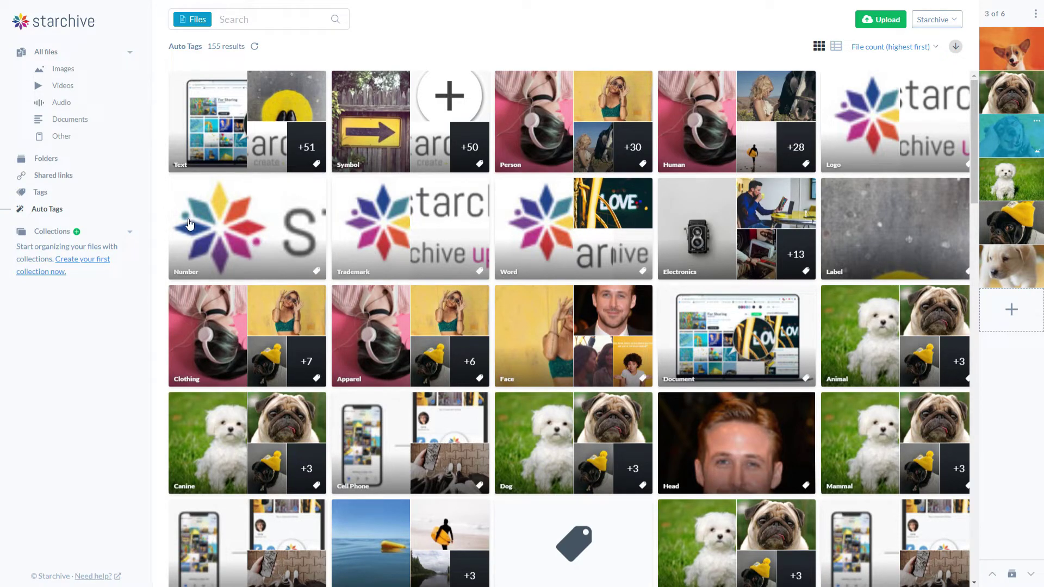
left_click(47, 58)
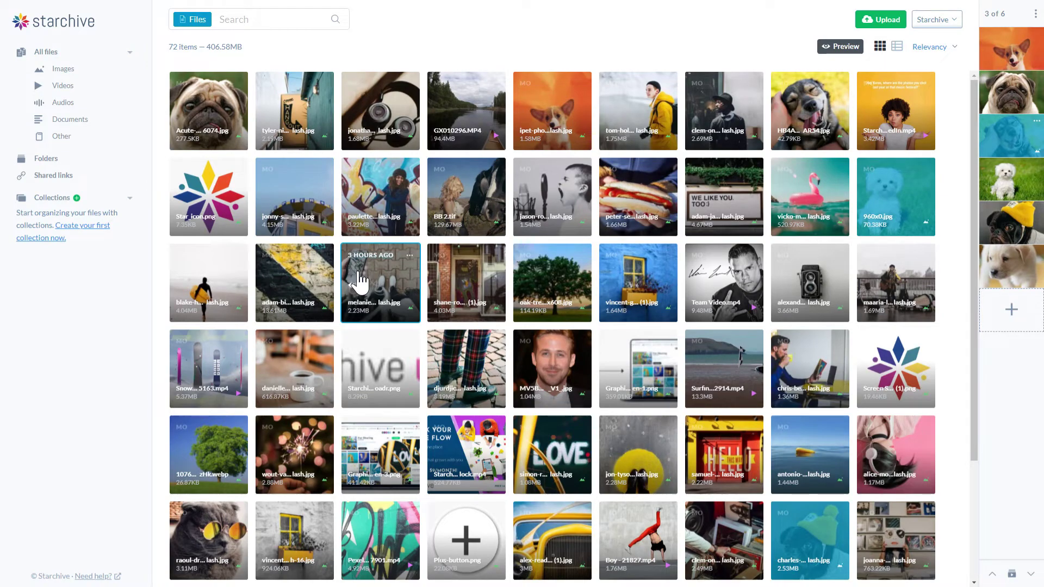
Add the six workspace images to a new collection titled 'Dogs!'
left_click(1036, 14)
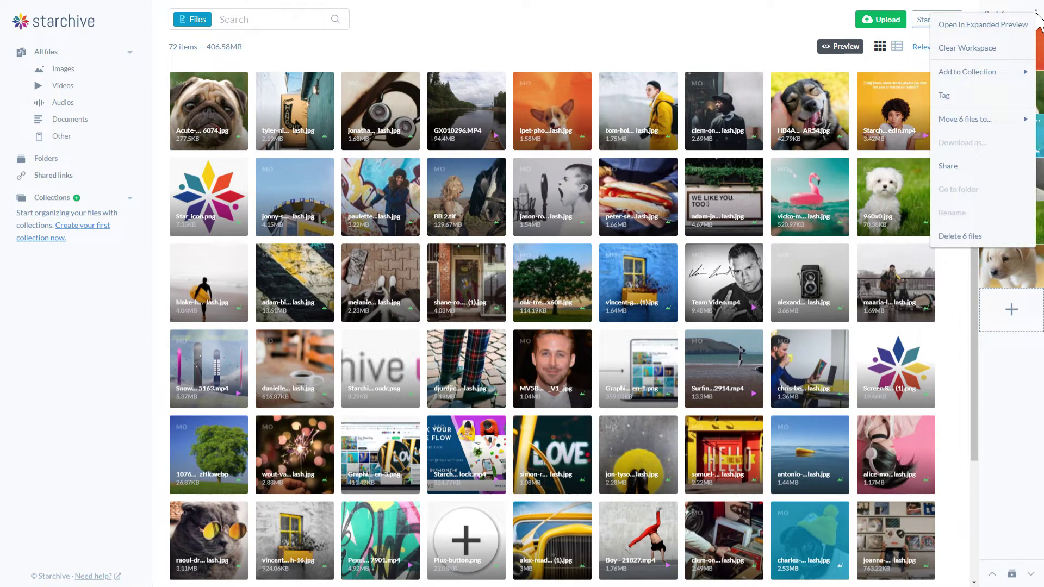
mouse_move(983, 77)
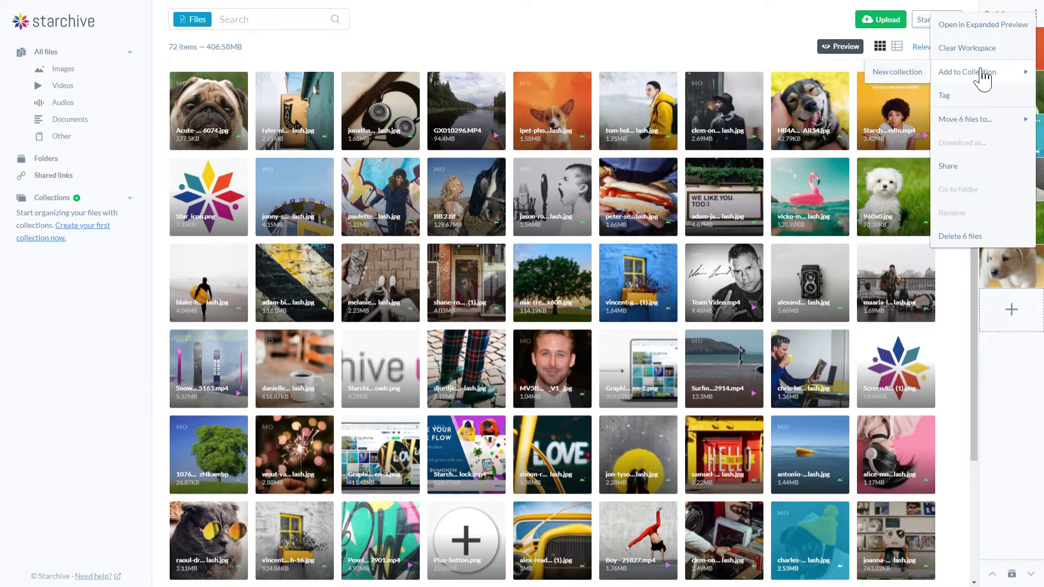
left_click(897, 73)
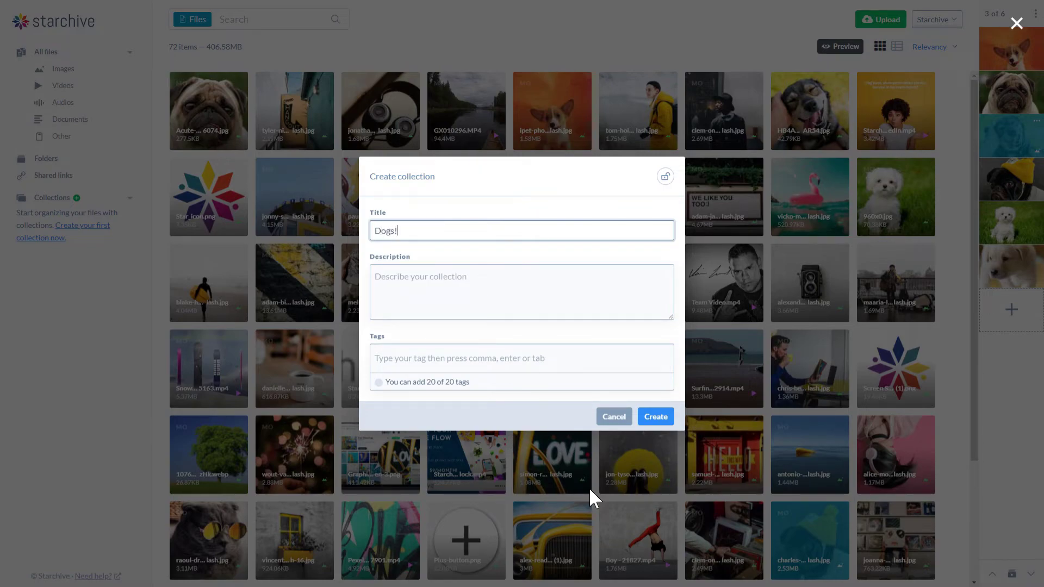
left_click(648, 421)
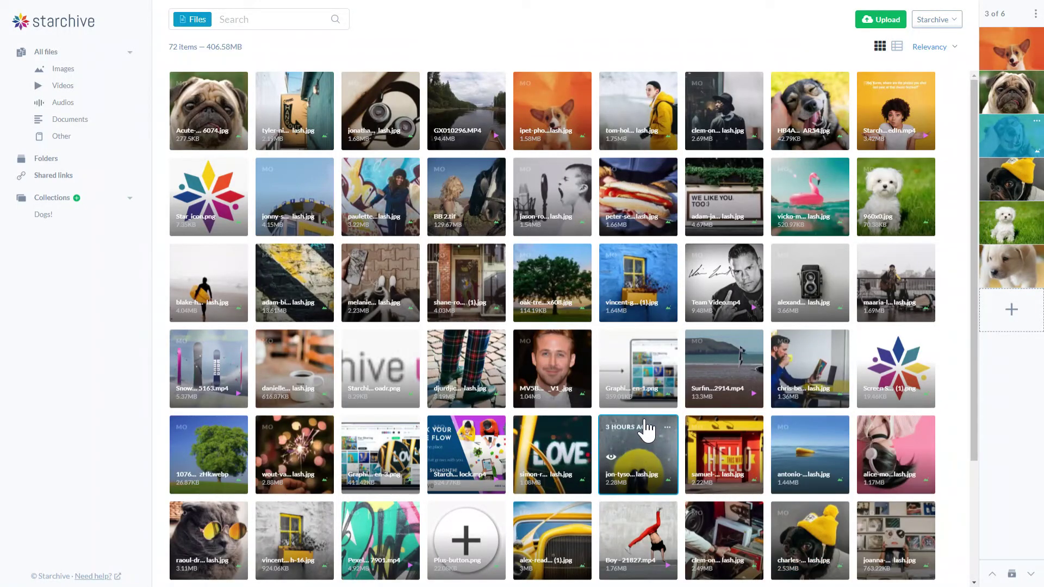
Generate a share link for the Dogs! collection with Allow Download switched on
left_click(49, 218)
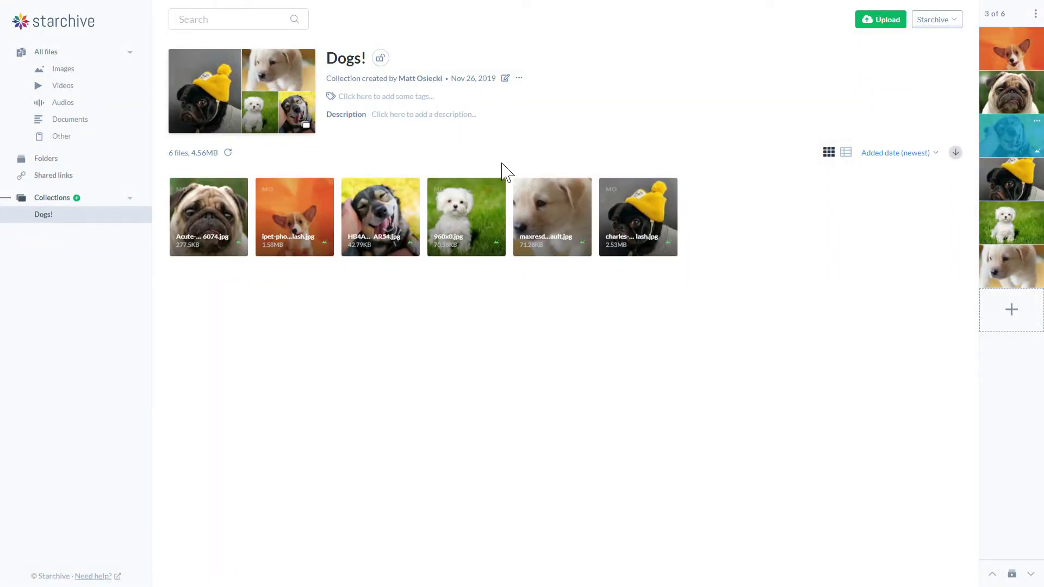
left_click(519, 80)
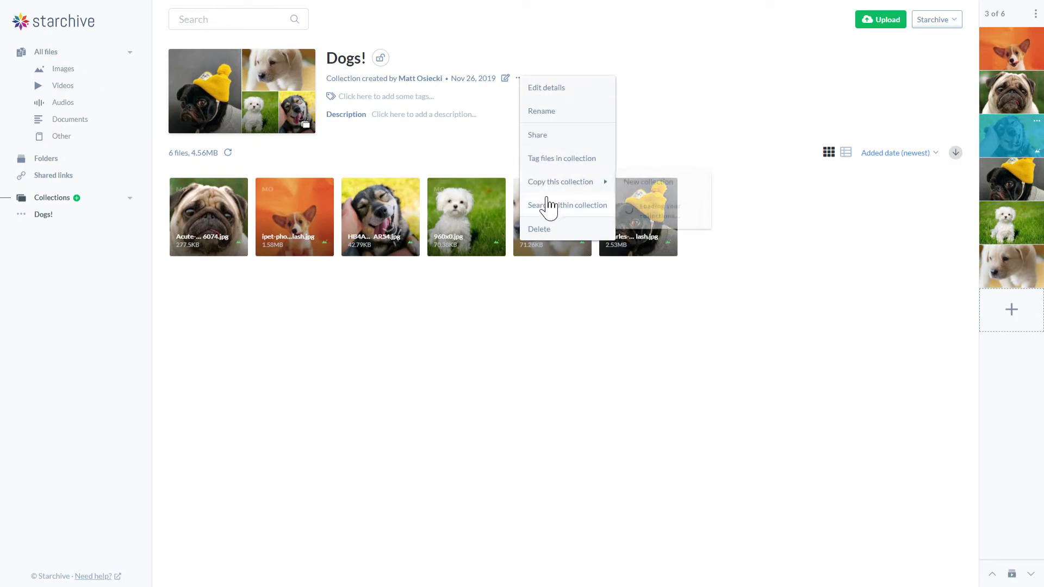
left_click(542, 140)
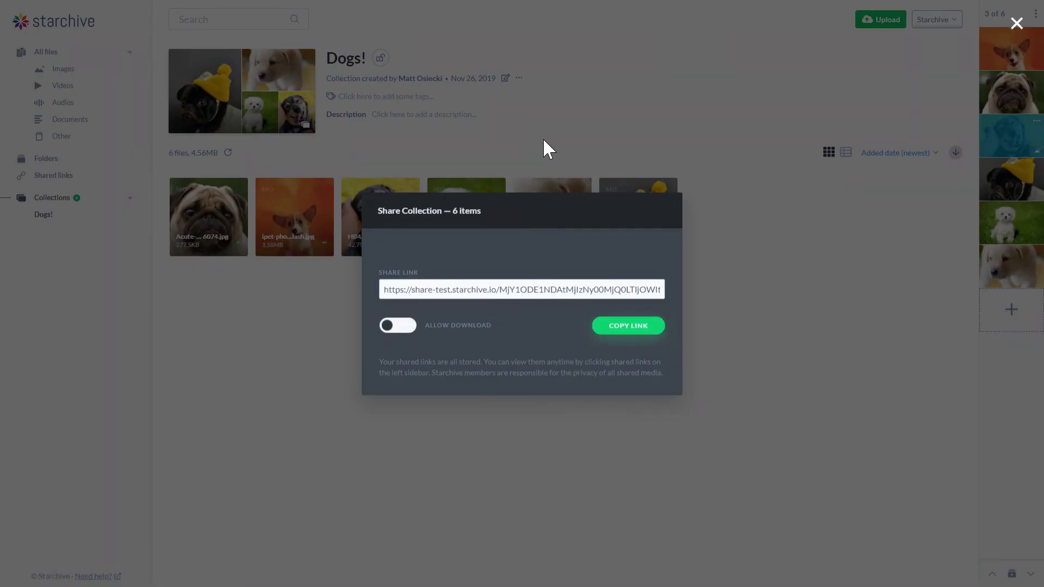
left_click(403, 326)
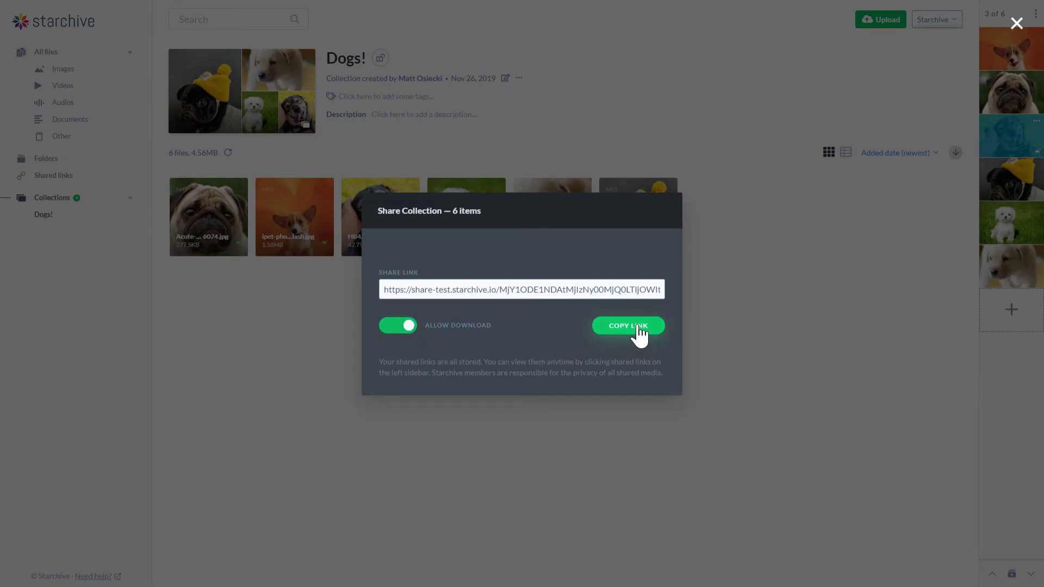